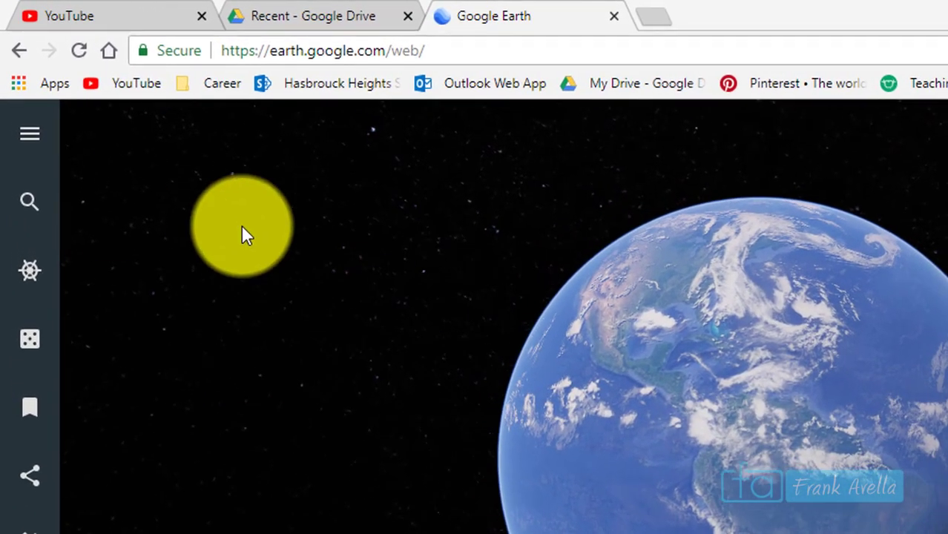
Search for 'new york city' and open the New York City, NY result with its boroughs outlined.
{"action": "left_click", "coordinate": [33, 216]}
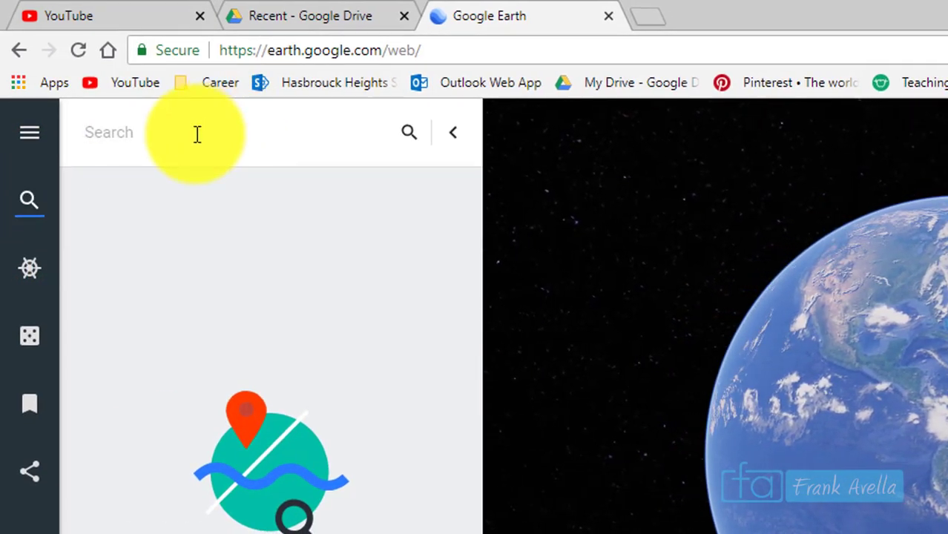
{"action": "type", "text": "new yor"}
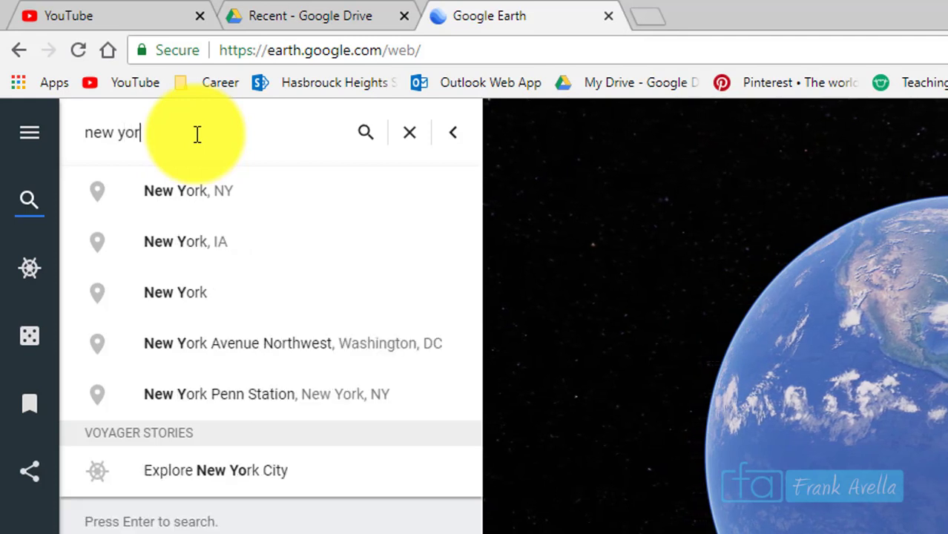
{"action": "type", "text": "k city n"}
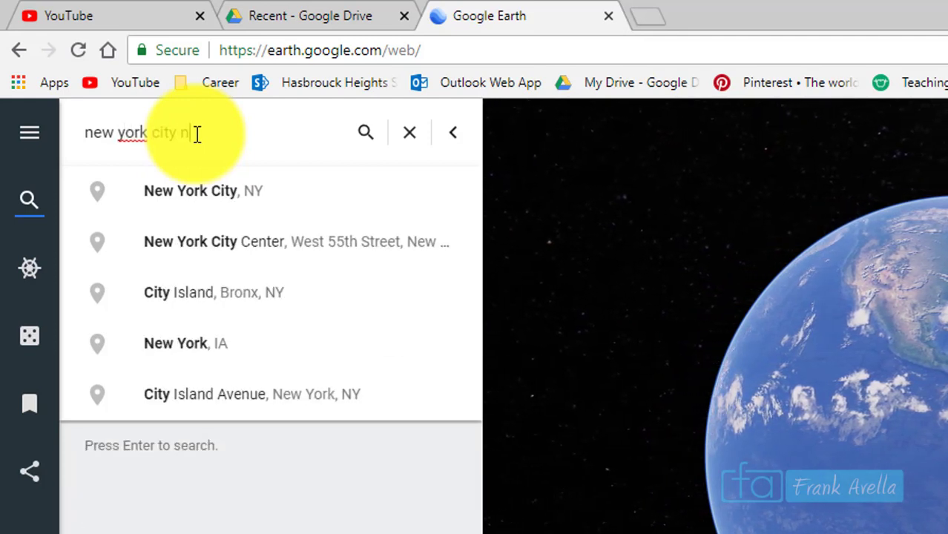
{"action": "key", "text": "BackSpace"}
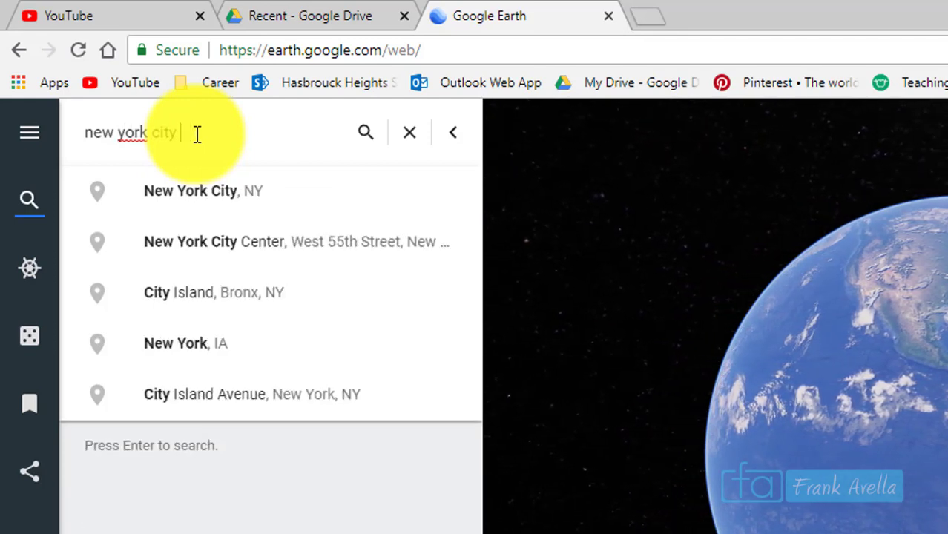
{"action": "left_click", "coordinate": [239, 189]}
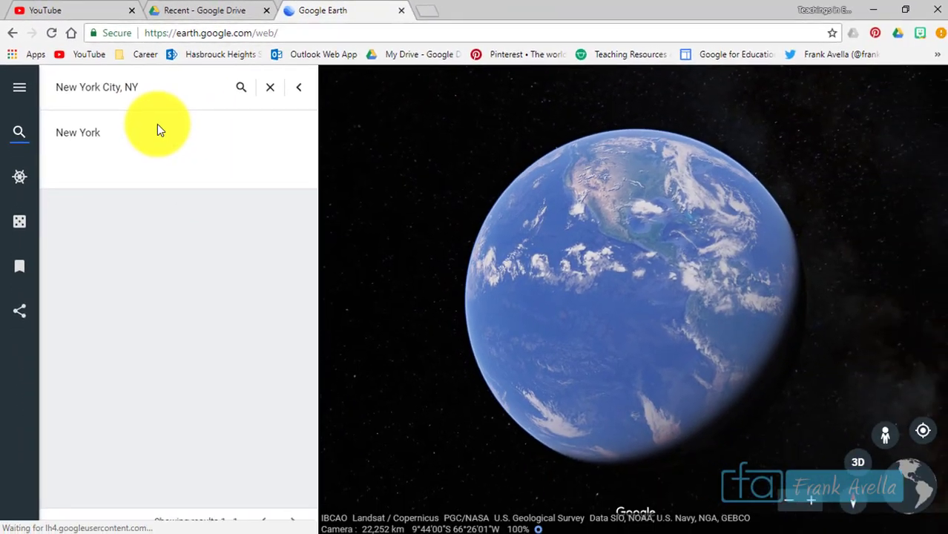
{"action": "left_click", "coordinate": [156, 123]}
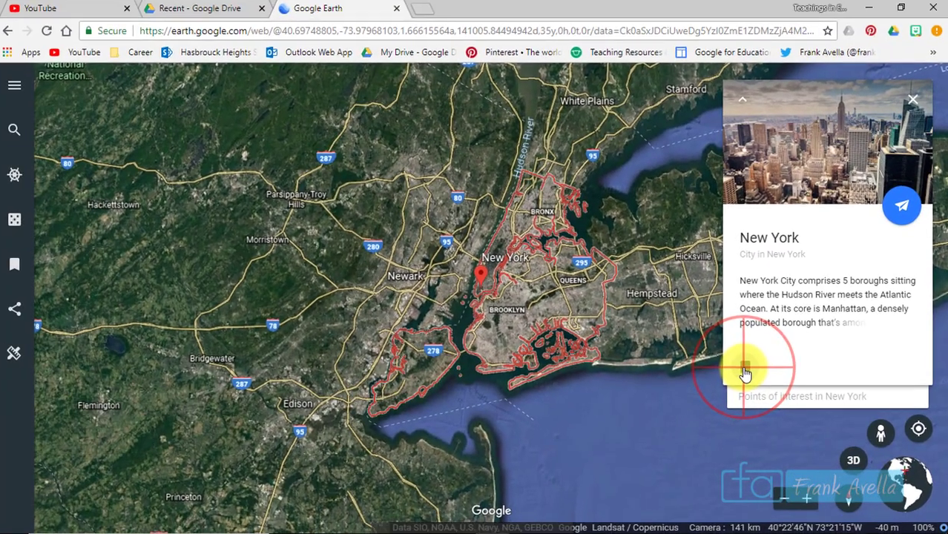
Save New York as a bookmark under its default name, allowing the site to store files.
{"action": "left_click", "coordinate": [628, 349]}
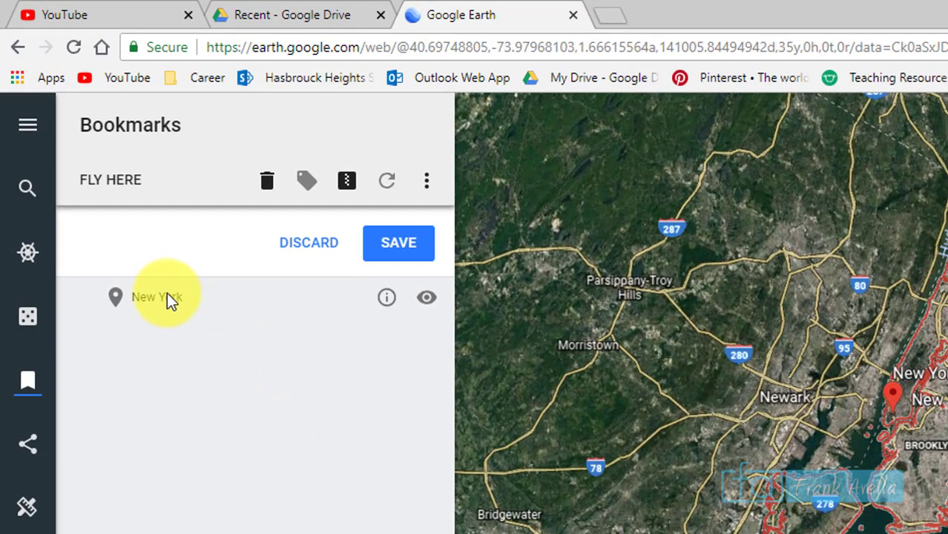
{"action": "left_click", "coordinate": [392, 247]}
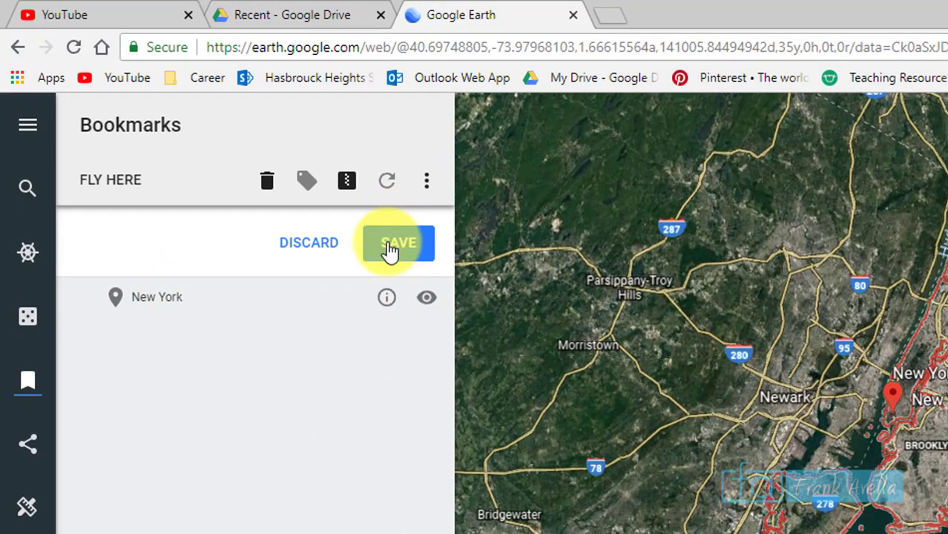
{"action": "left_click", "coordinate": [391, 248]}
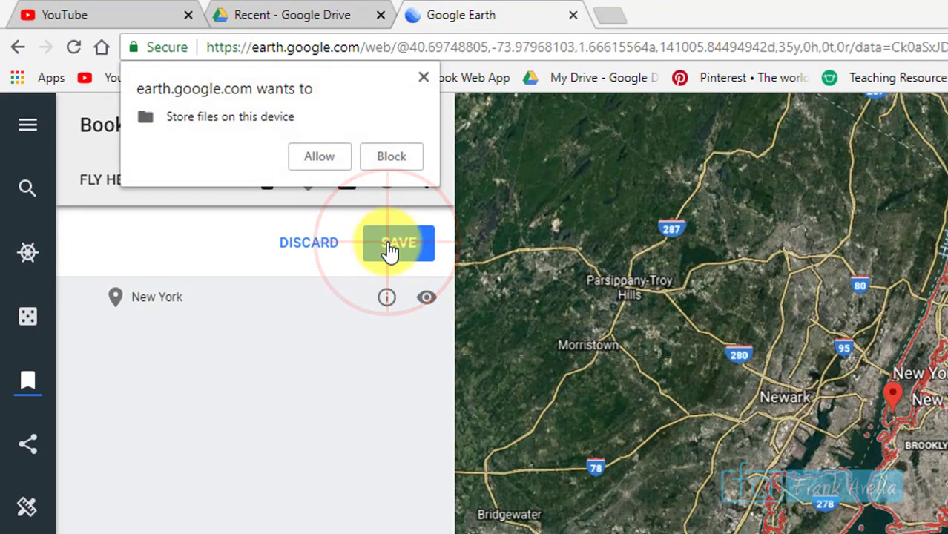
{"action": "left_click", "coordinate": [318, 156]}
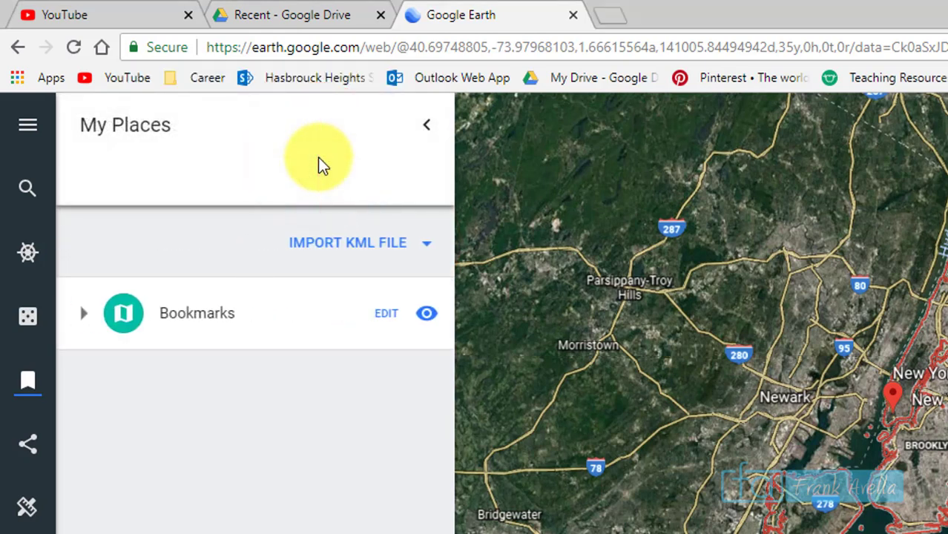
Expand Bookmarks in My Places to confirm New York is listed, then collapse and hide the panel.
{"action": "left_click", "coordinate": [87, 317]}
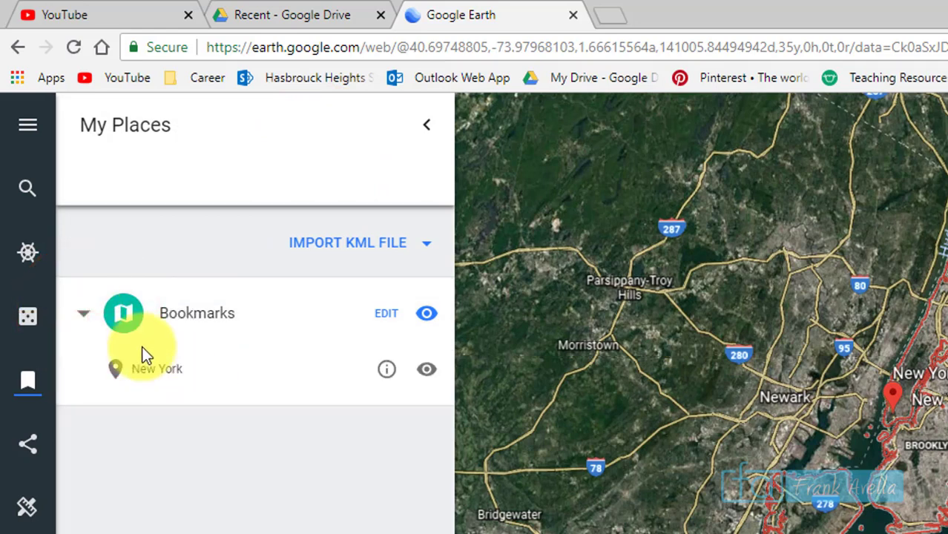
{"action": "left_click", "coordinate": [86, 318]}
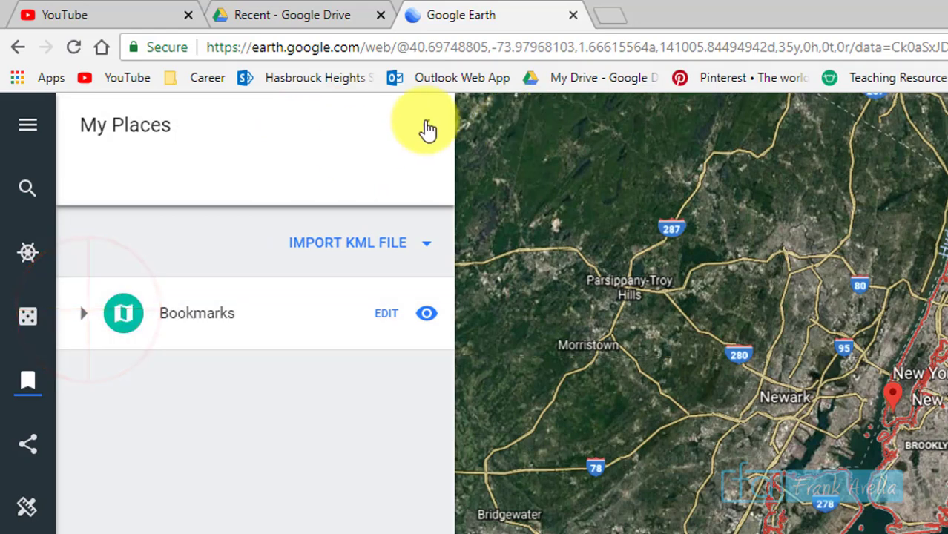
{"action": "left_click", "coordinate": [427, 126]}
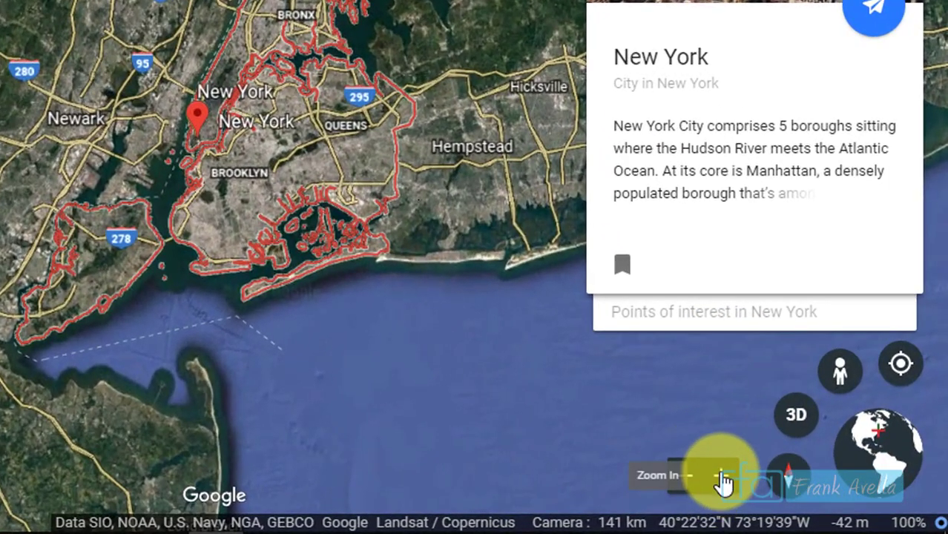
Zoom in twice toward Brooklyn near the Brooklyn Queens Expressway and close the New York card.
{"action": "left_click", "coordinate": [723, 478]}
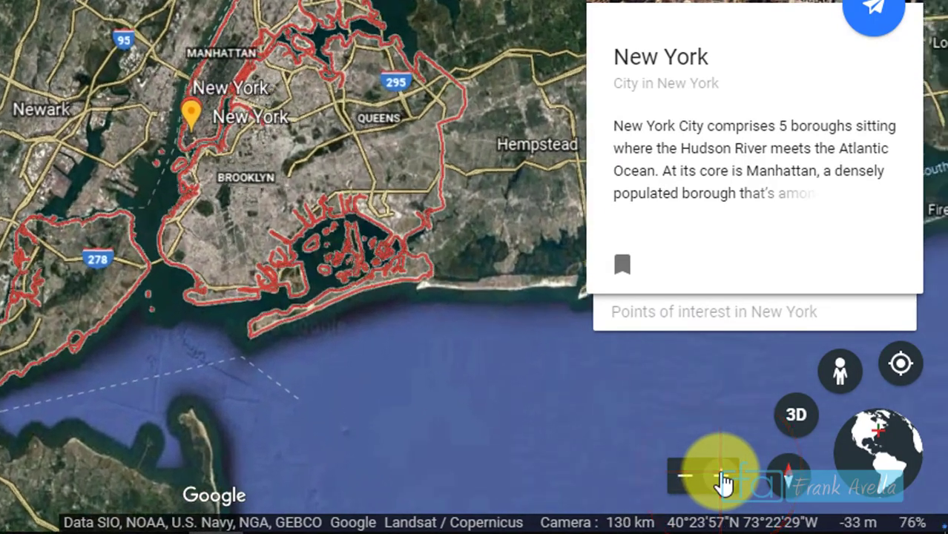
{"action": "left_click", "coordinate": [723, 479]}
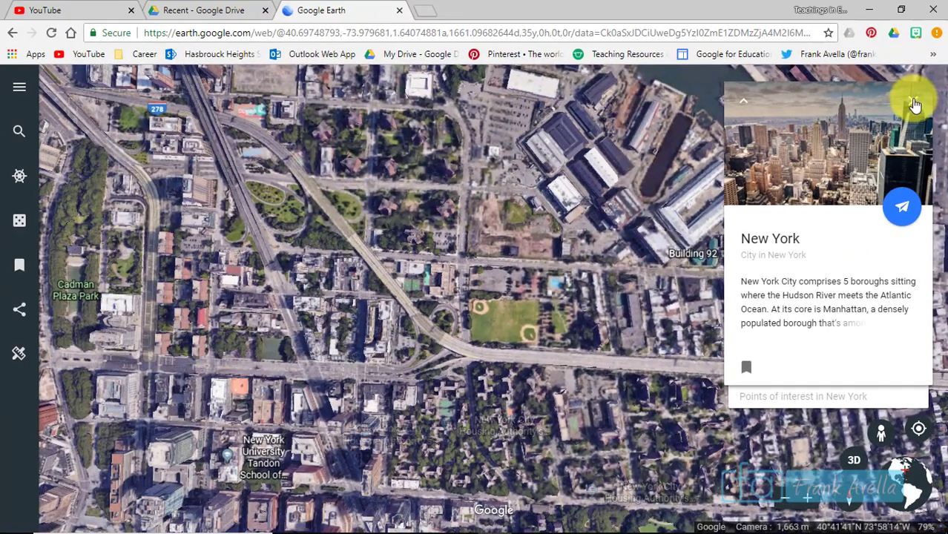
{"action": "left_click", "coordinate": [914, 102]}
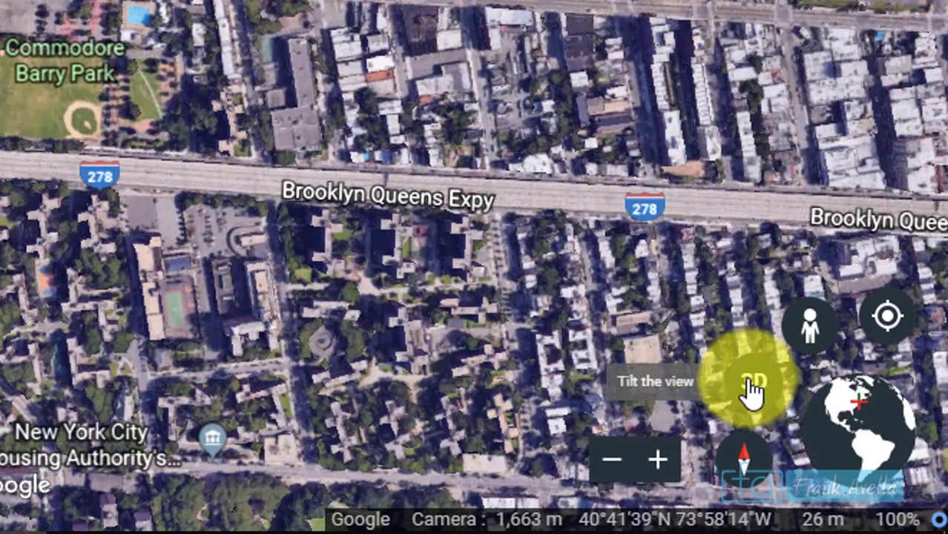
Tilt the map into 3D and zoom in on Commodore Barry Park to bring up its card.
{"action": "left_click", "coordinate": [752, 390]}
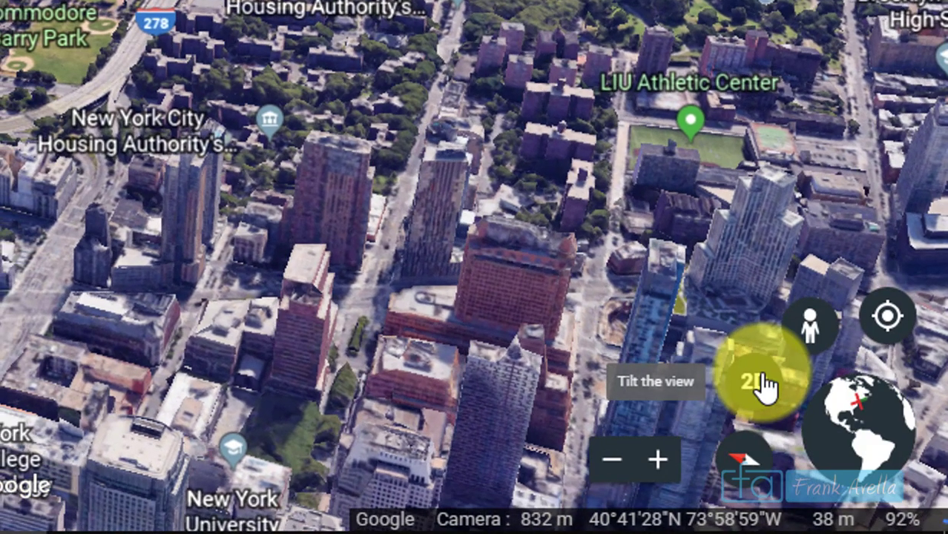
{"action": "left_click", "coordinate": [763, 384]}
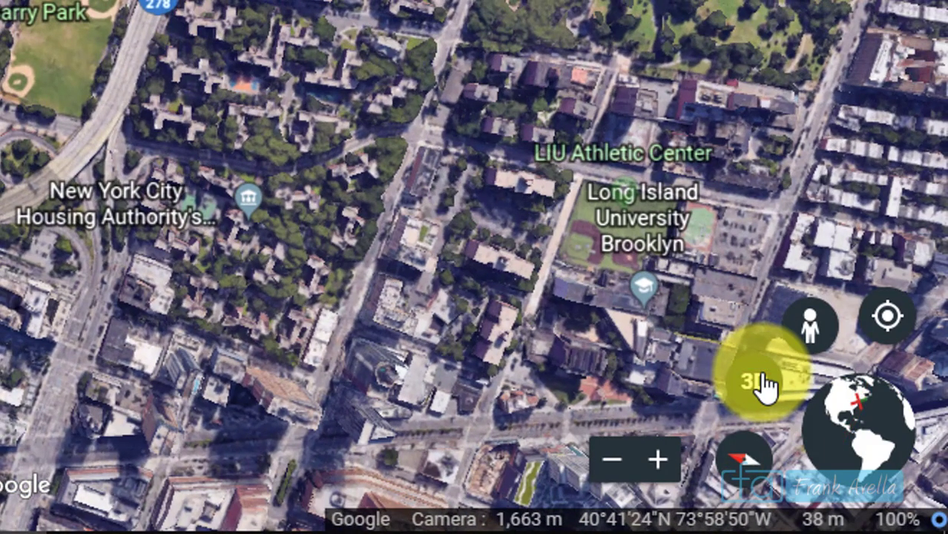
{"action": "left_click", "coordinate": [763, 385]}
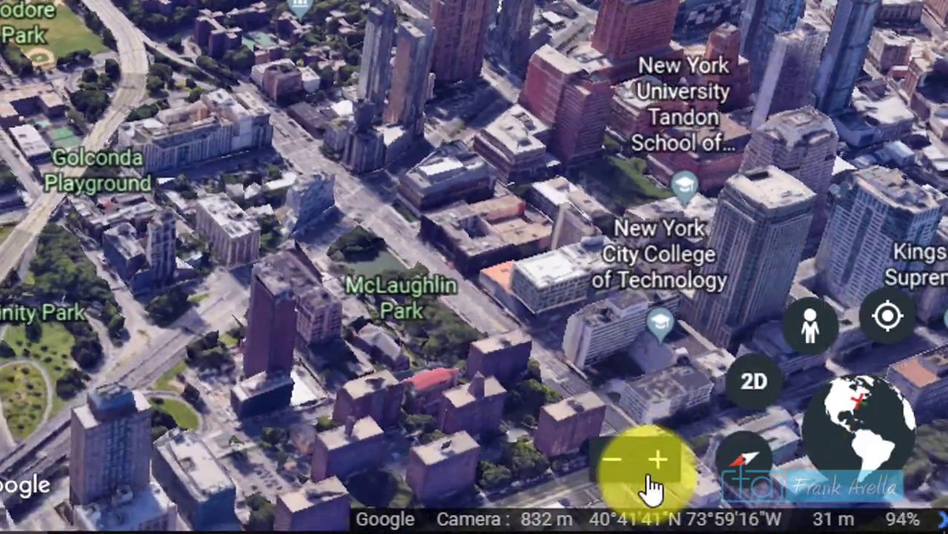
{"action": "left_click", "coordinate": [658, 466]}
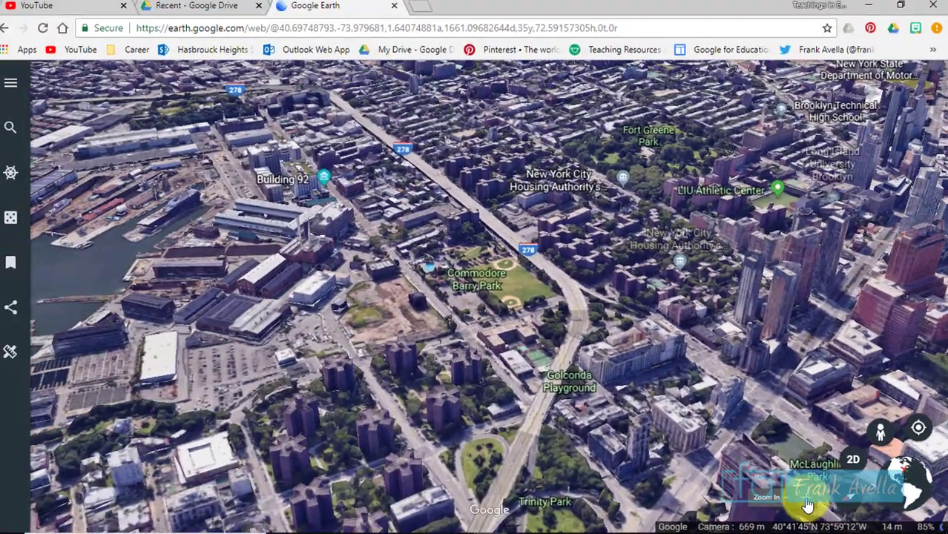
{"action": "scroll", "coordinate": [208, 178], "scroll_direction": "up", "scroll_amount": 4}
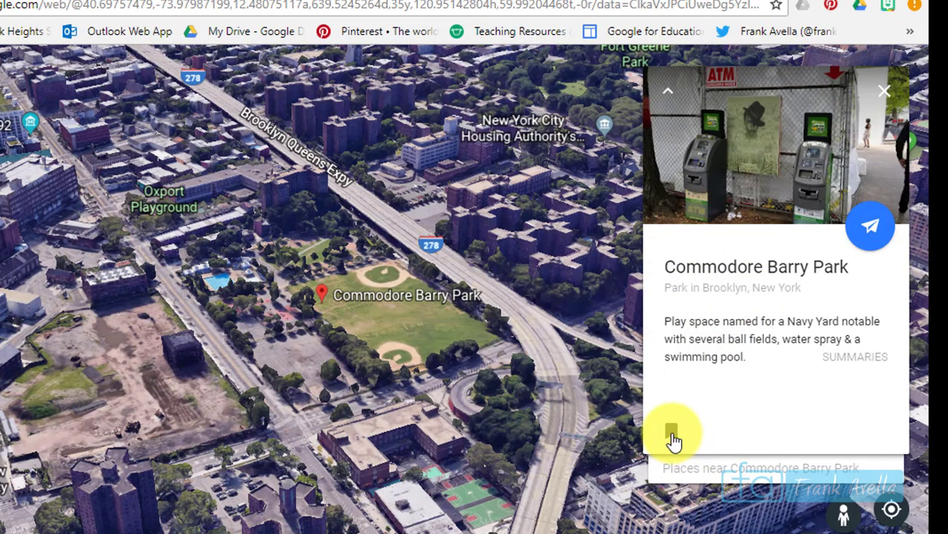
Bookmark Commodore Barry Park, then close the bookmarks list and the park's information card.
{"action": "left_click", "coordinate": [673, 438]}
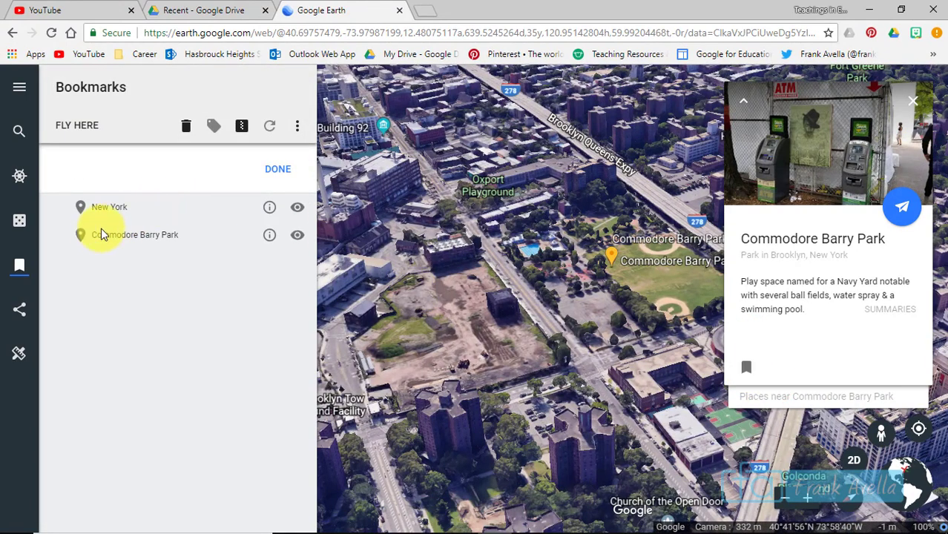
{"action": "left_click", "coordinate": [21, 269]}
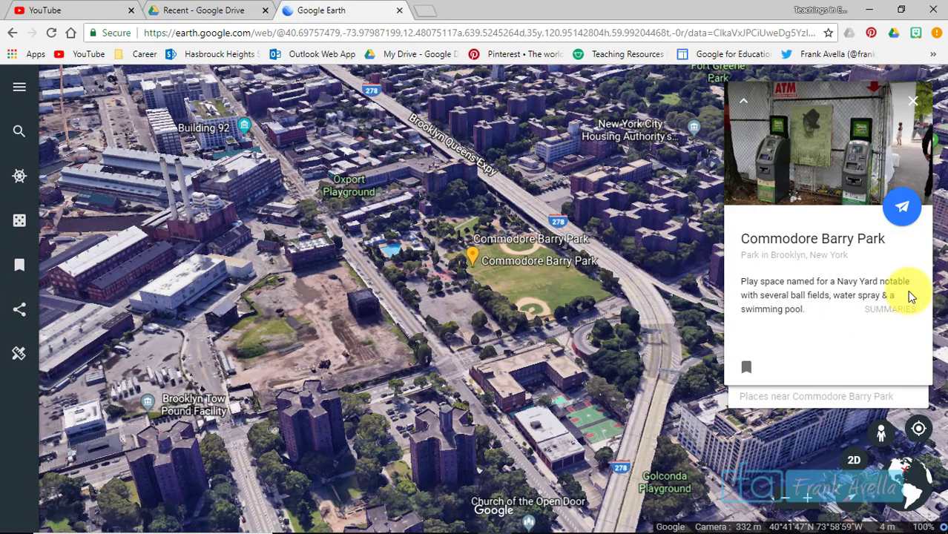
{"action": "left_click", "coordinate": [919, 106]}
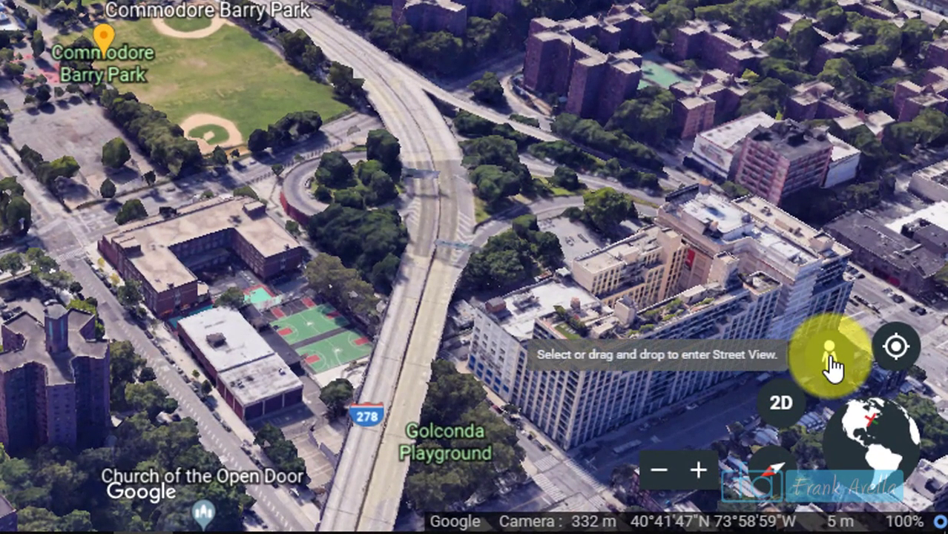
Drop into Street View on Nassau St and move twice down the road, looking along it.
{"action": "left_click", "coordinate": [829, 361]}
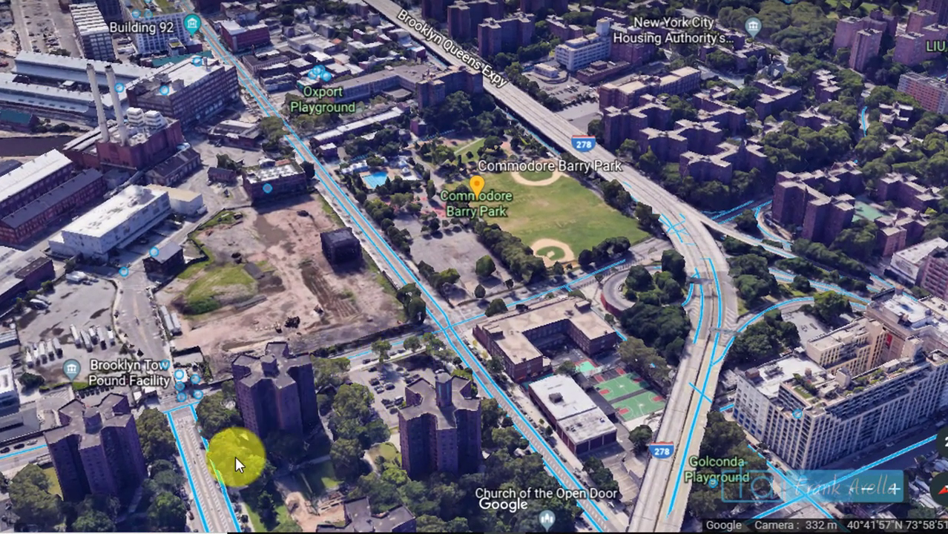
{"action": "left_click", "coordinate": [495, 383]}
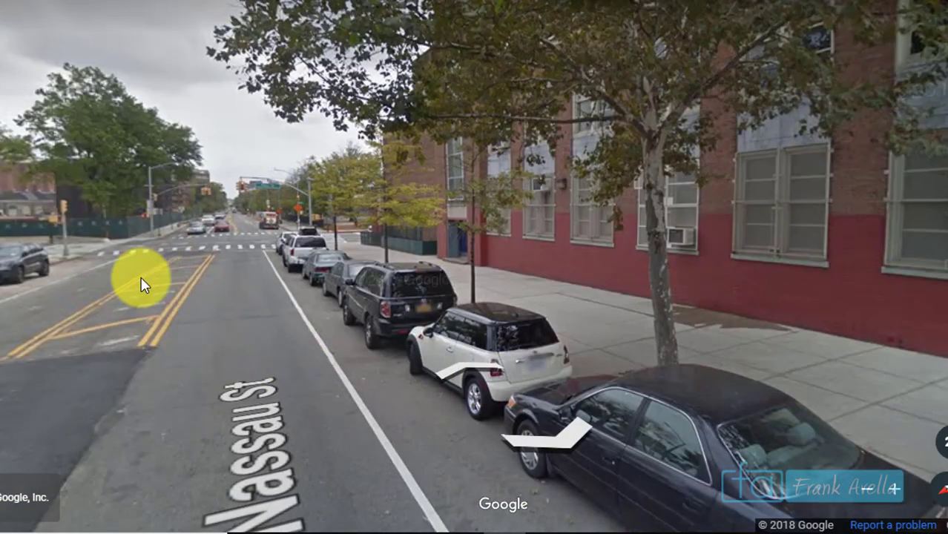
{"action": "left_click_drag", "start_coordinate": [141, 254], "coordinate": [295, 325]}
{"action": "left_click", "coordinate": [436, 244]}
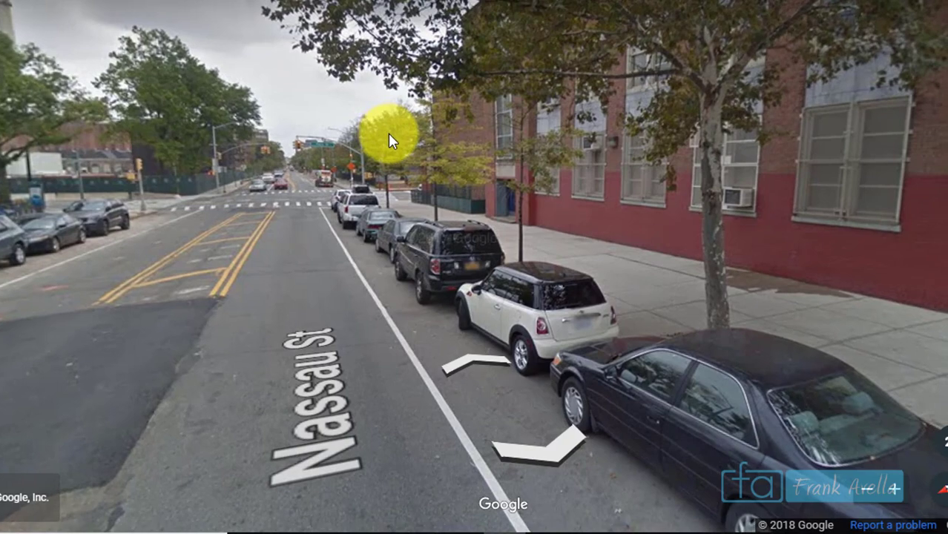
{"action": "left_click_drag", "start_coordinate": [388, 133], "coordinate": [529, 219]}
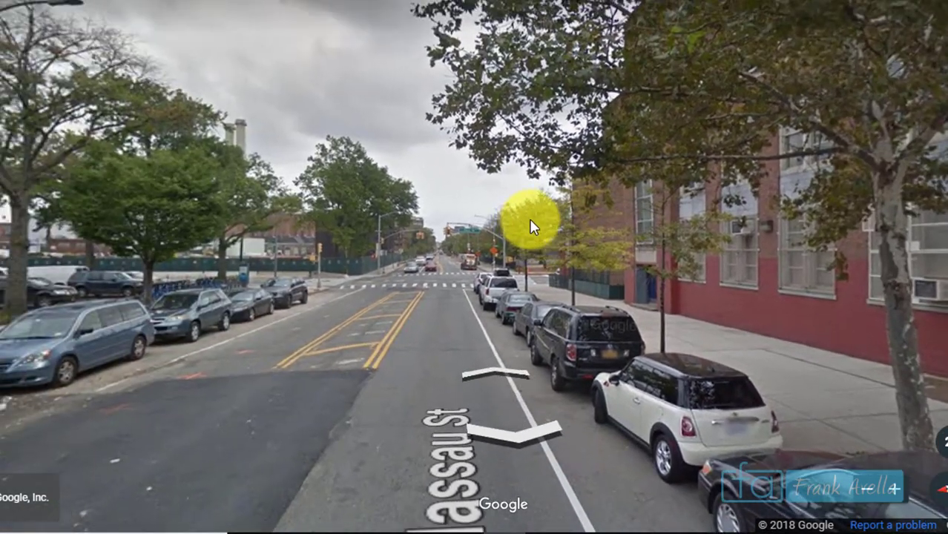
{"action": "left_click", "coordinate": [507, 371]}
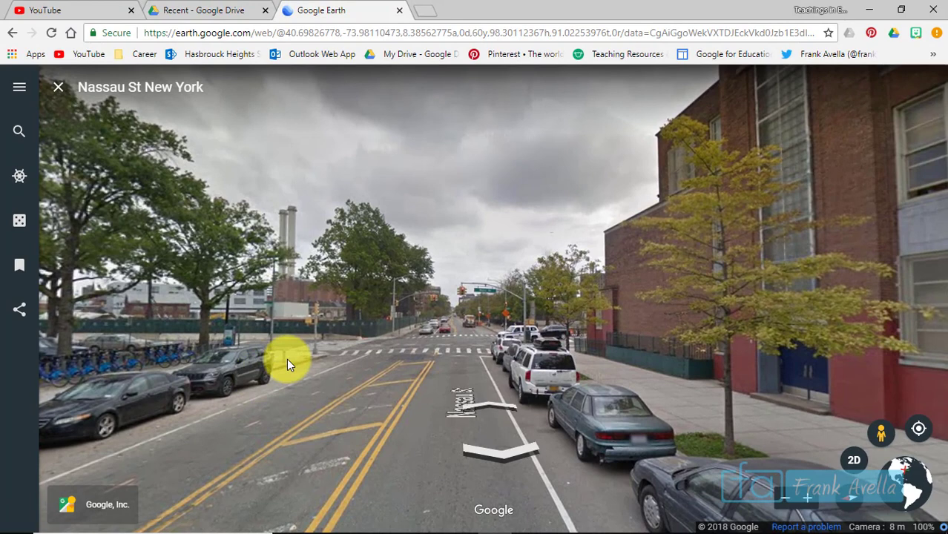
Use I'm Feeling Lucky to land on Osaka Castle Park center and bookmark it.
{"action": "left_click", "coordinate": [19, 225]}
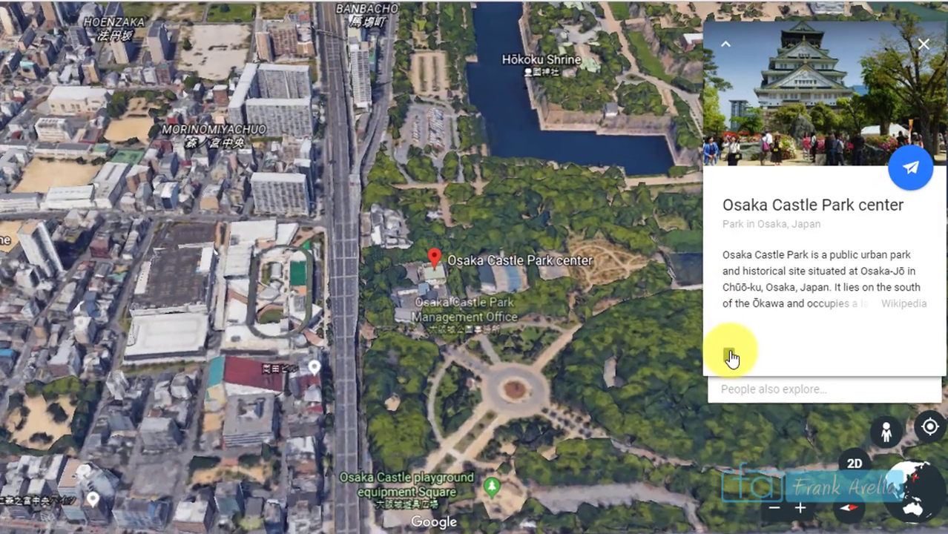
{"action": "left_click", "coordinate": [729, 355]}
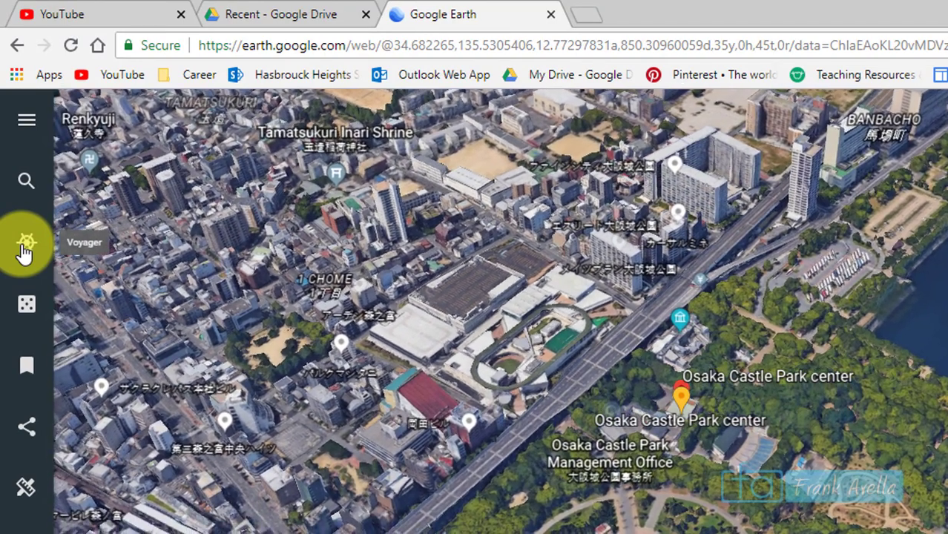
Open the Comic Geek Destinations story from Voyager's Nature collection and load its intro.
{"action": "left_click", "coordinate": [23, 249]}
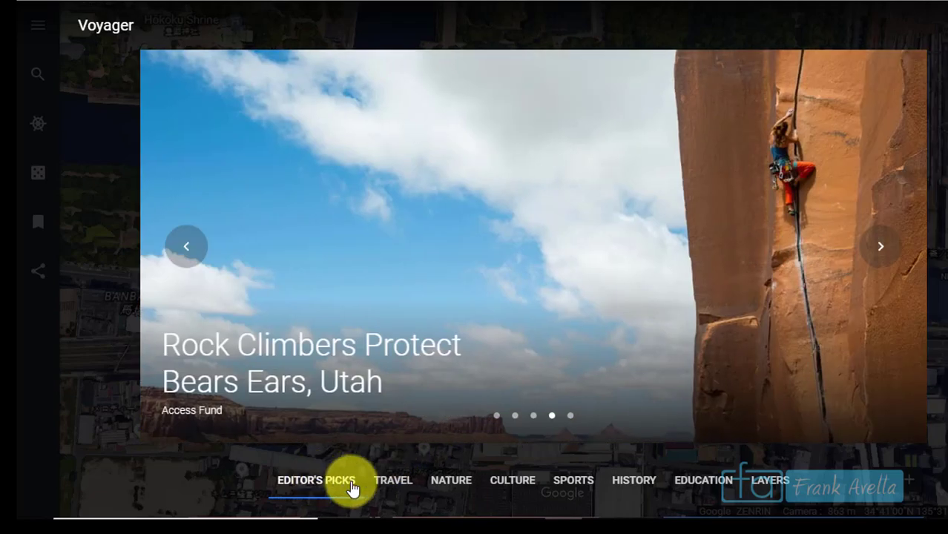
{"action": "left_click", "coordinate": [452, 481]}
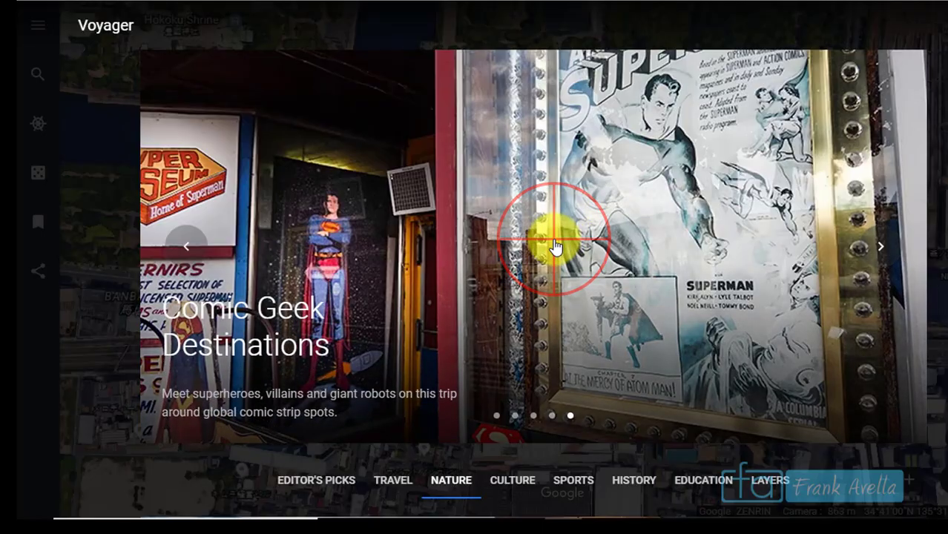
{"action": "left_click", "coordinate": [556, 247]}
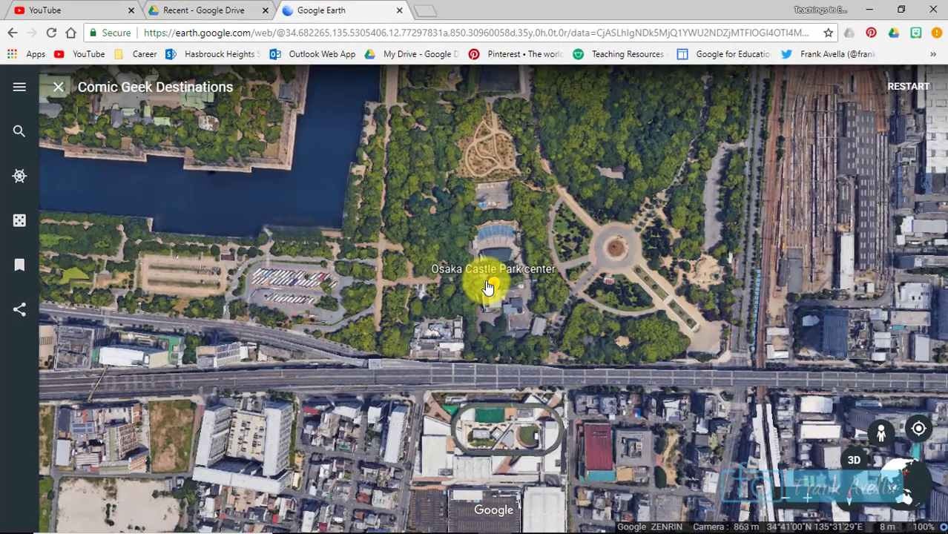
{"action": "left_click", "coordinate": [487, 288]}
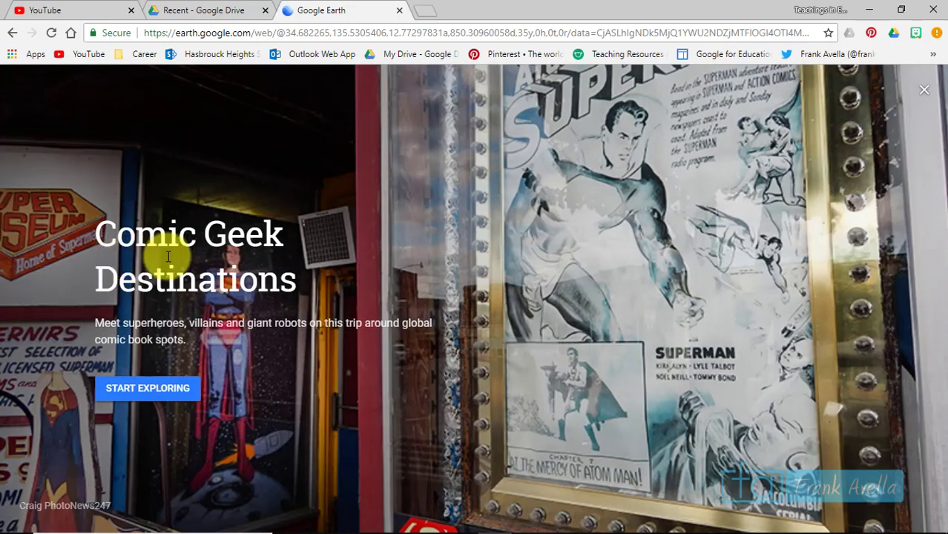
Start the tour and look around the Brussels Comic Book Museum photo sphere, stepping toward the pillar lamp.
{"action": "left_click", "coordinate": [147, 389]}
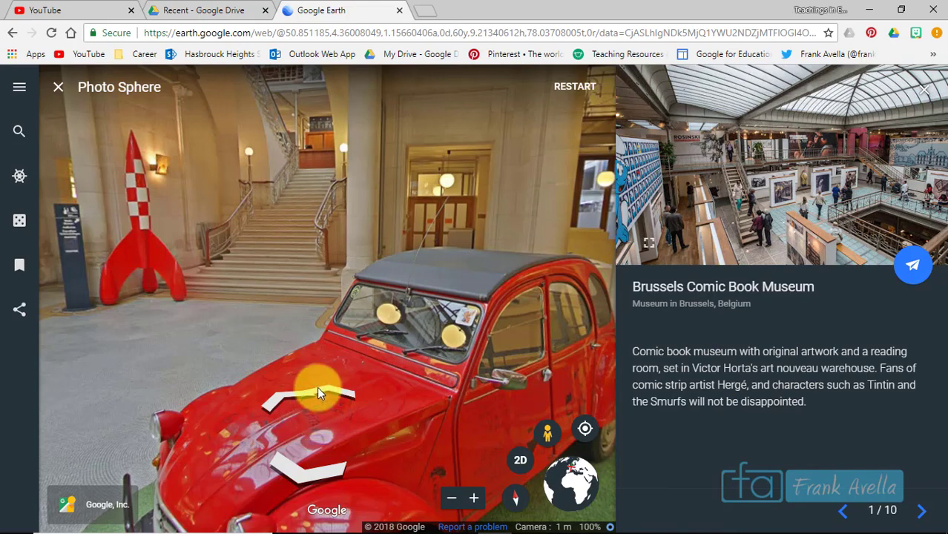
{"action": "left_click_drag", "start_coordinate": [245, 267], "coordinate": [492, 470]}
{"action": "left_click", "coordinate": [493, 470]}
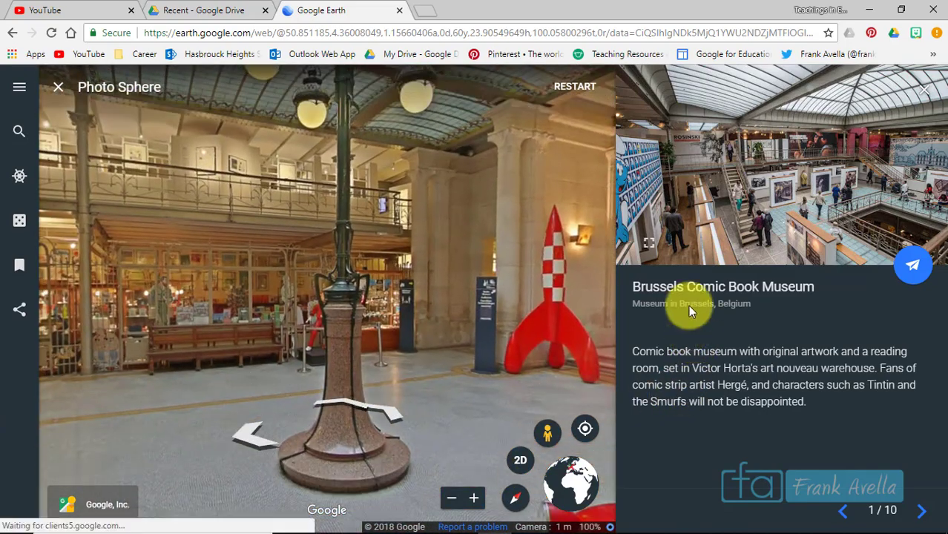